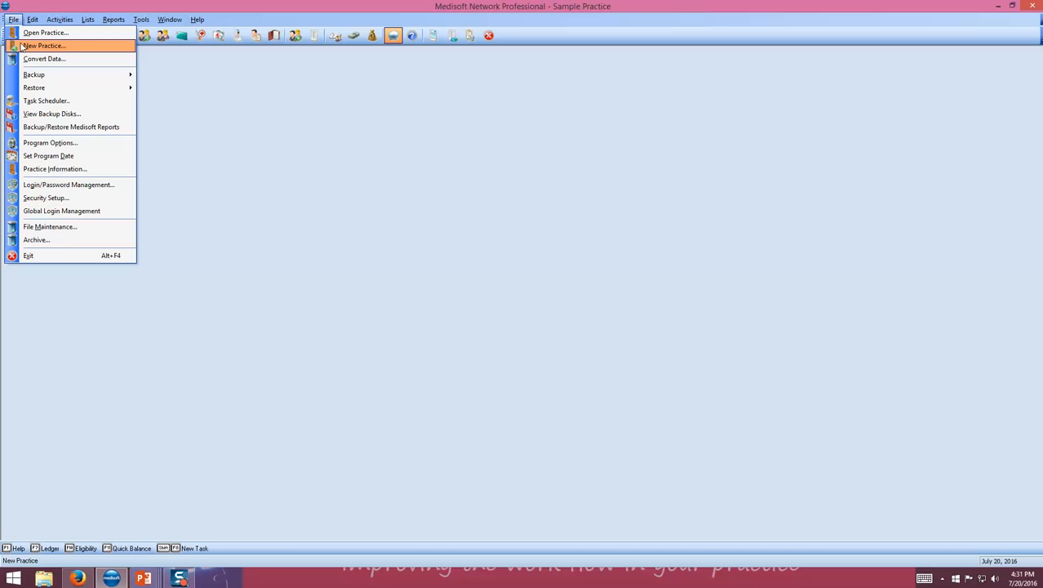
Create a new practice named 'Sample Practice1' with data path 'sample practice1'.
click(22, 46)
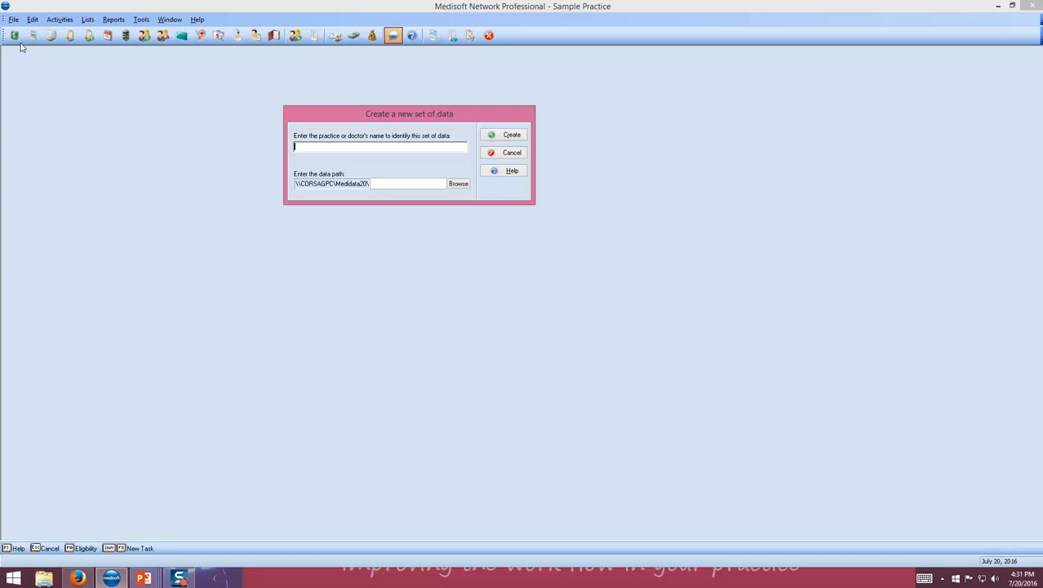
text(Sample Practice1)
click(385, 183)
text(sample practice1)
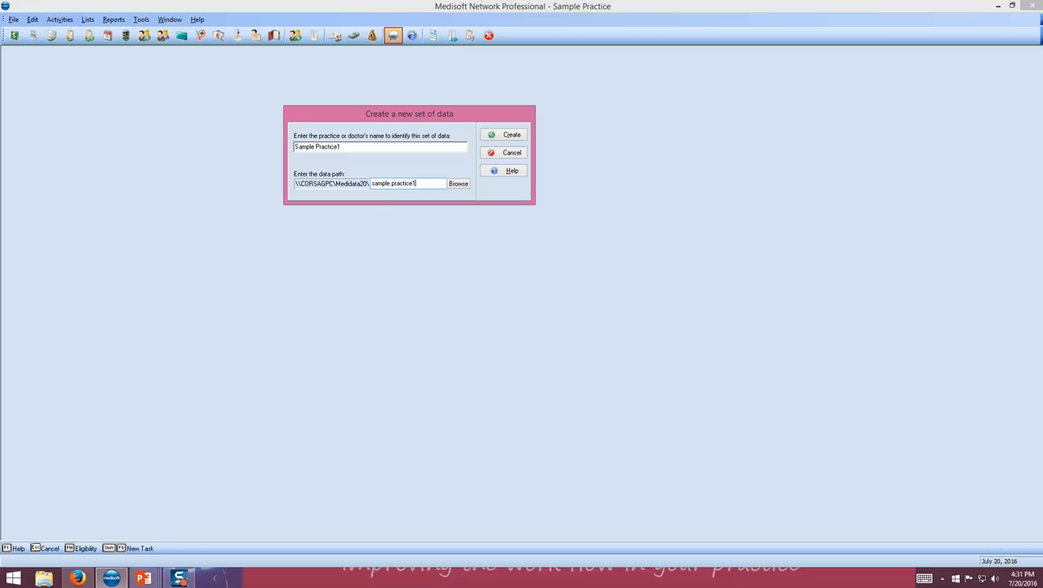
click(504, 137)
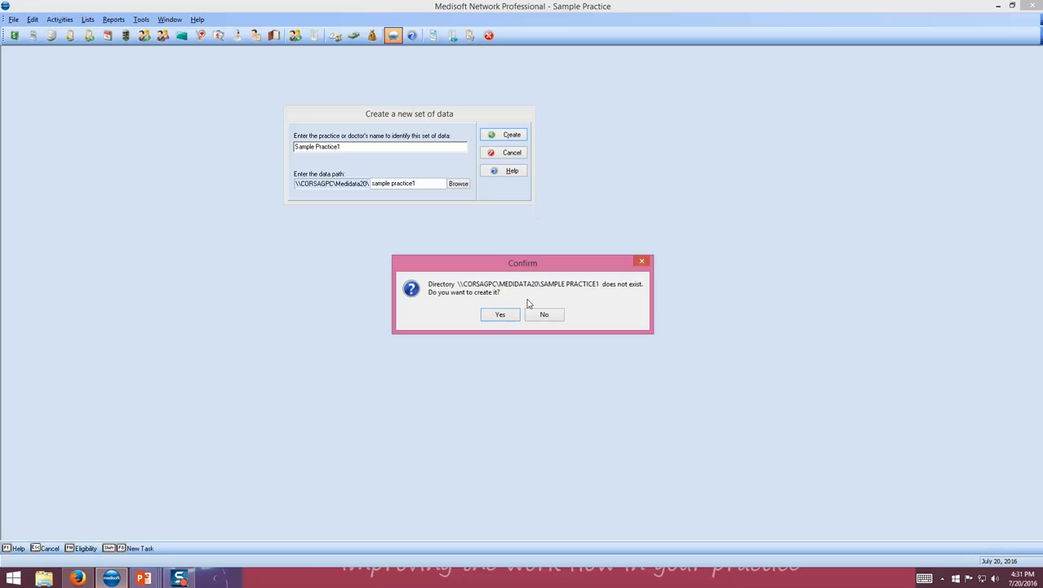
Confirm creation of the missing data directory for Sample Practice1.
click(502, 315)
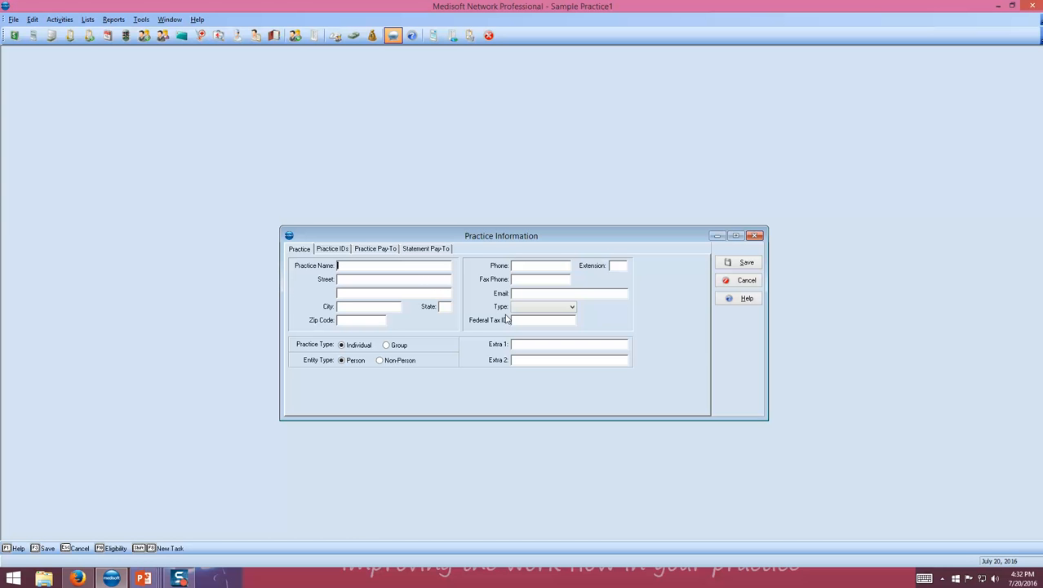
Enter the practice name 'Sample Practice1' with its street address, zip code, city and state.
text(Sapm)
text(le)
key(BackSpace)
key(BackSpace)
key(BackSpace)
key(BackSpace)
text(mple Practice)
text(1)
text(123 Some)
text(where s)
key(BackSpace)
text(St)
text(77)
text(02)
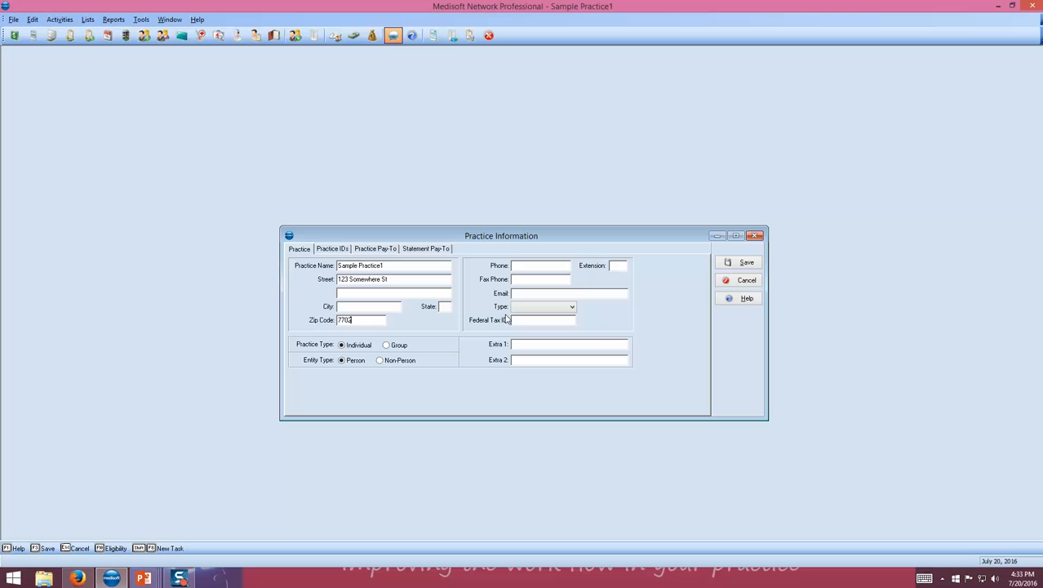
text(75)
text(8745)
text(Housto)
text(TX)
Fill in the practice's phone and fax numbers, leaving extension and email blank.
key(Tab)
key(BackSpace)
key(BackSpace)
key(Tab)
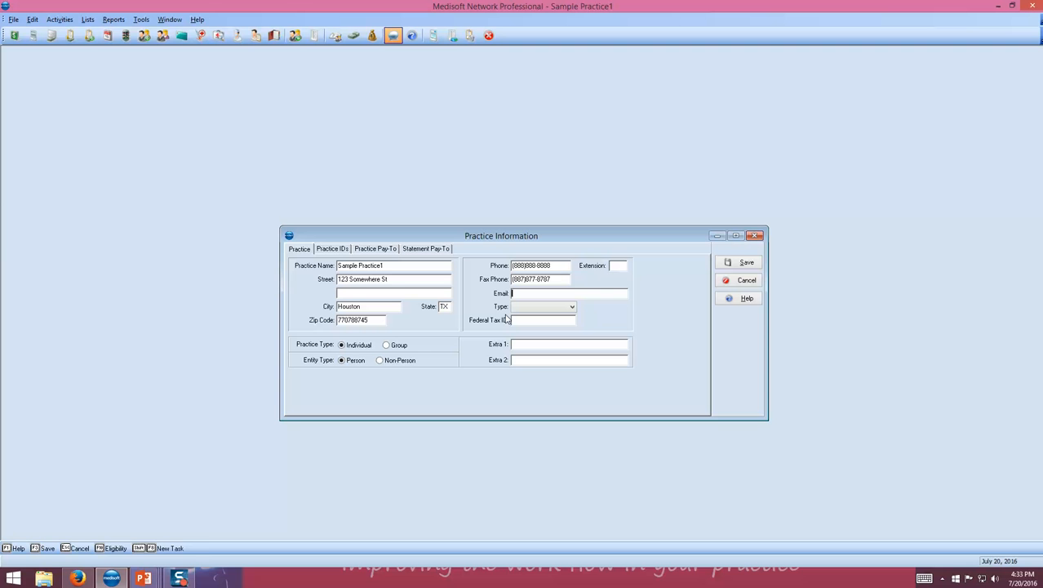
key(Tab)
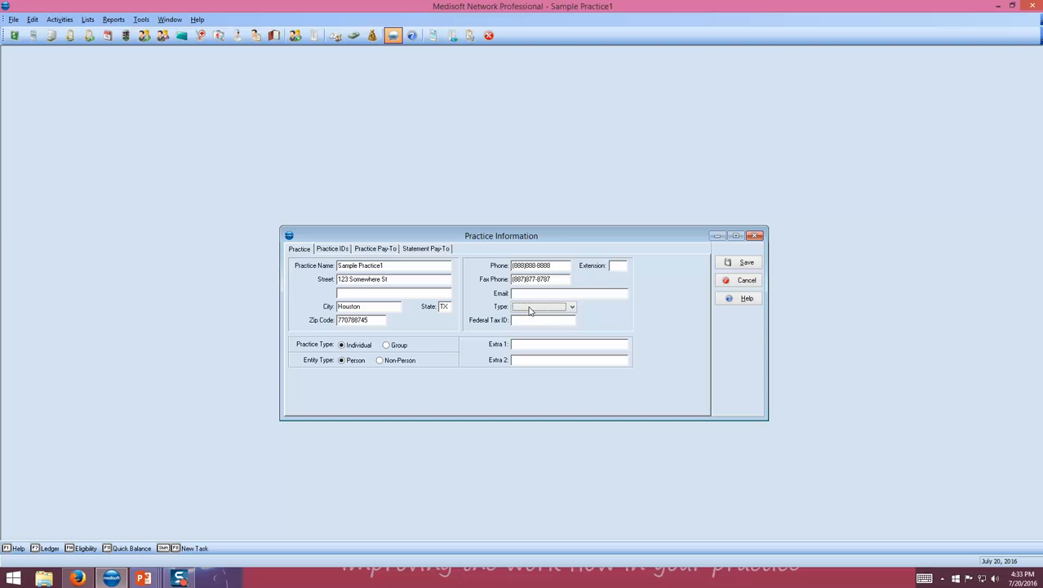
Set the practice type to Medical and enter the federal tax ID.
click(571, 307)
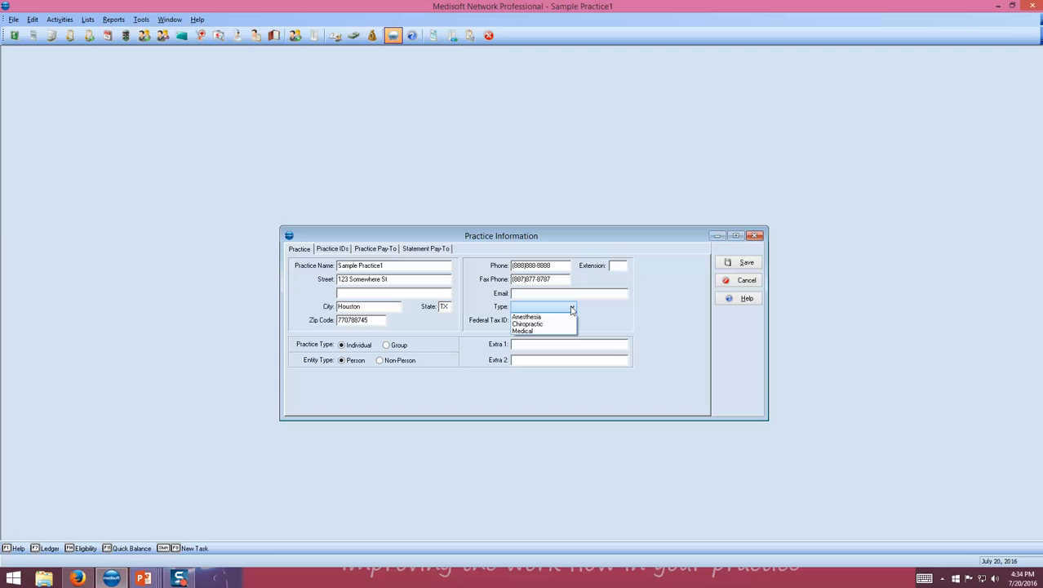
click(527, 331)
click(525, 319)
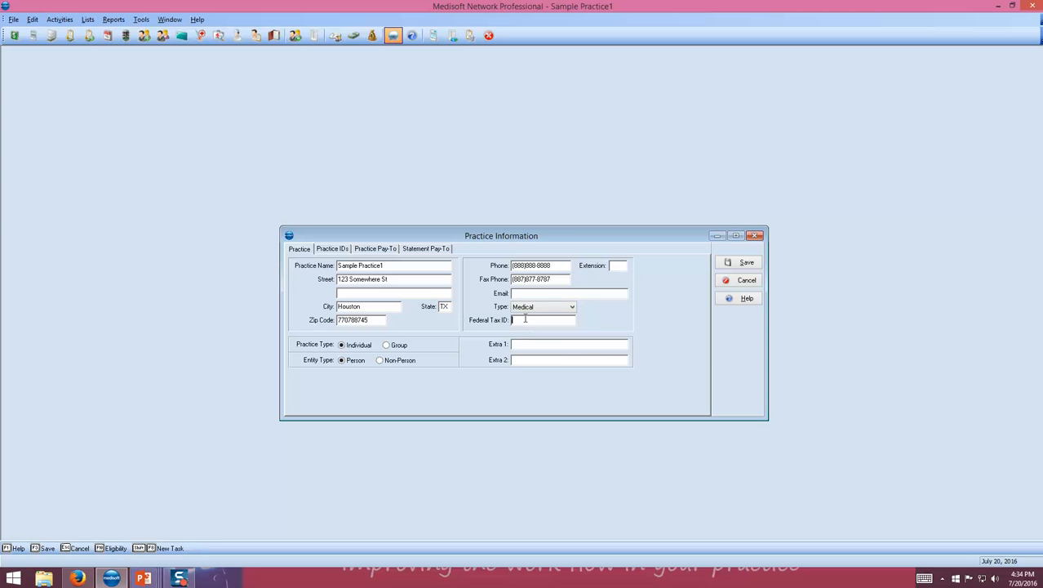
text(234567890)
Mark the practice as Group and Non-Person, then view Practice IDs.
click(386, 345)
click(379, 361)
click(331, 249)
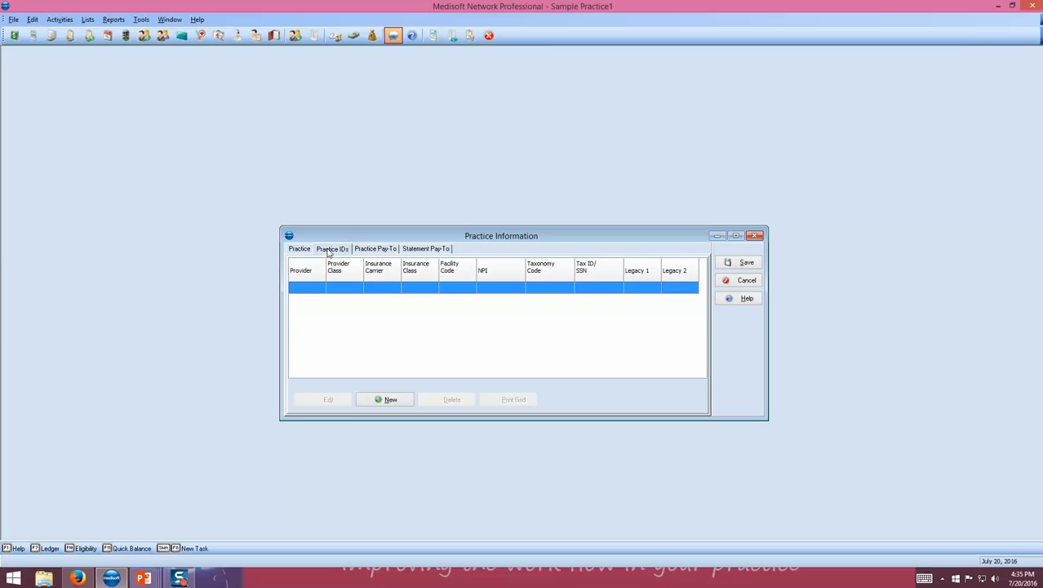
Add a practice ID row with the NPI, taxonomy 193R00000X and the tax identifier.
click(388, 400)
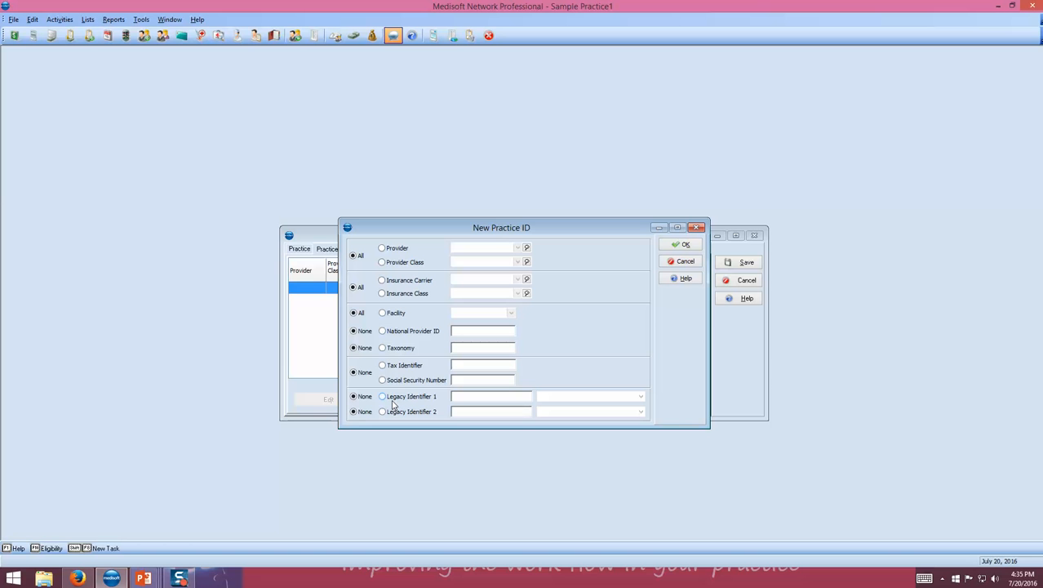
click(382, 330)
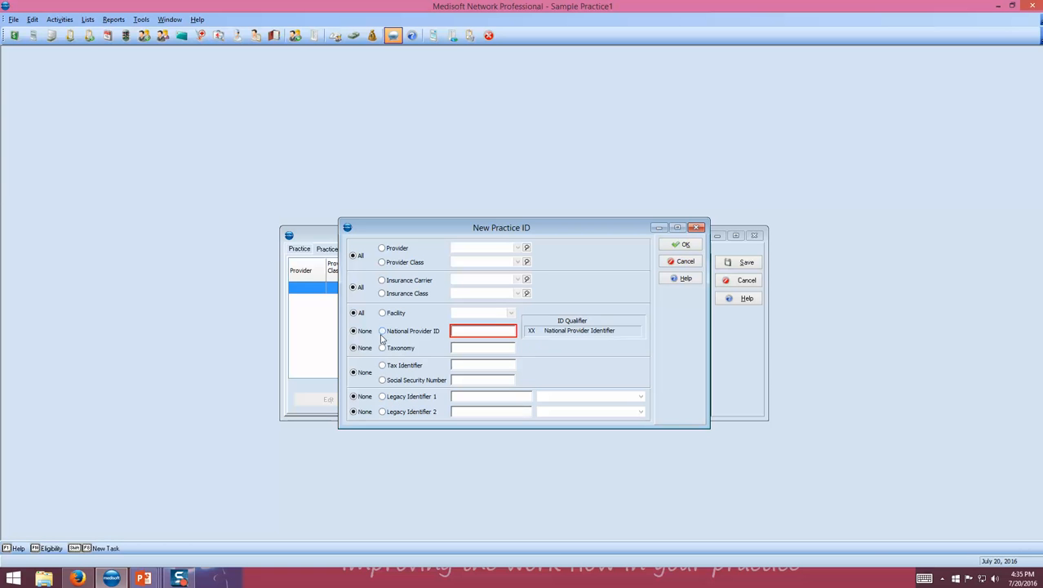
click(382, 348)
click(382, 365)
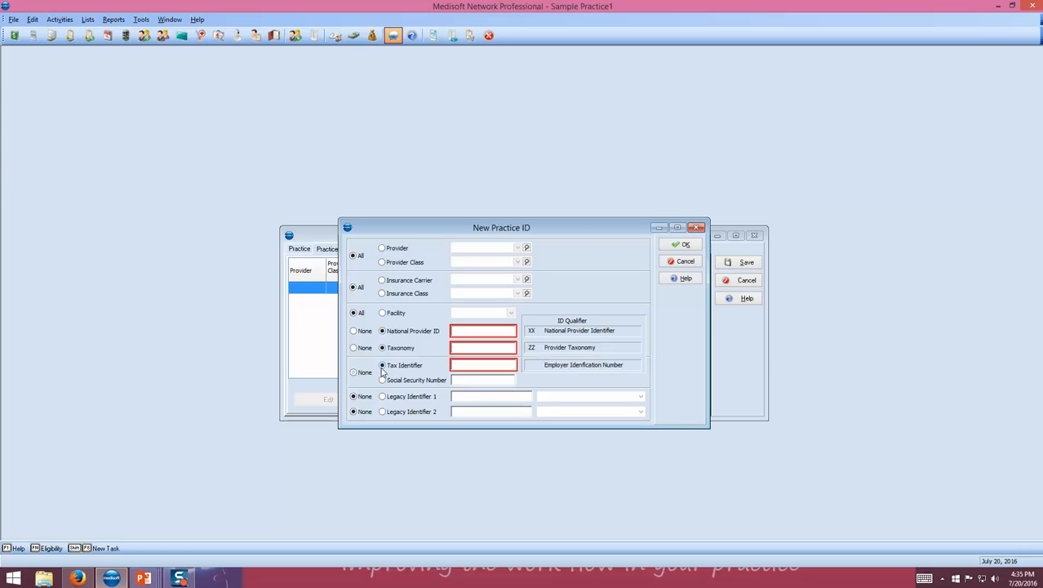
click(459, 333)
text(1234567890)
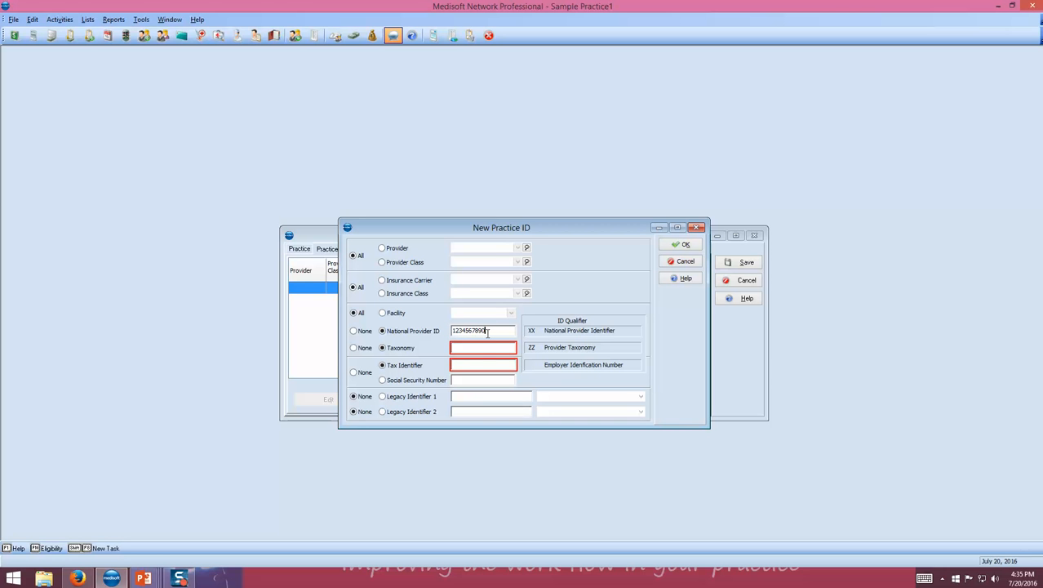
click(484, 347)
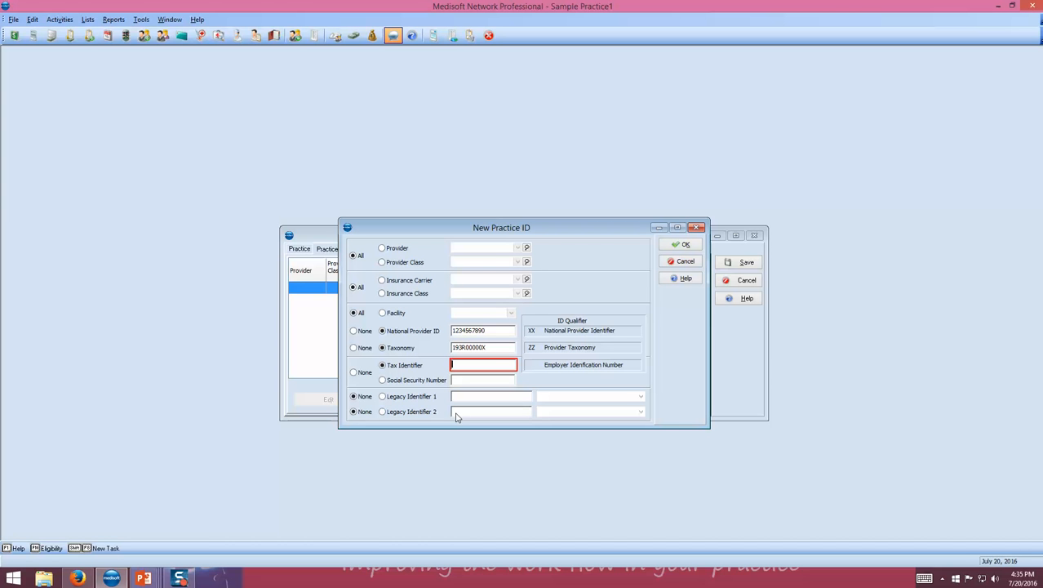
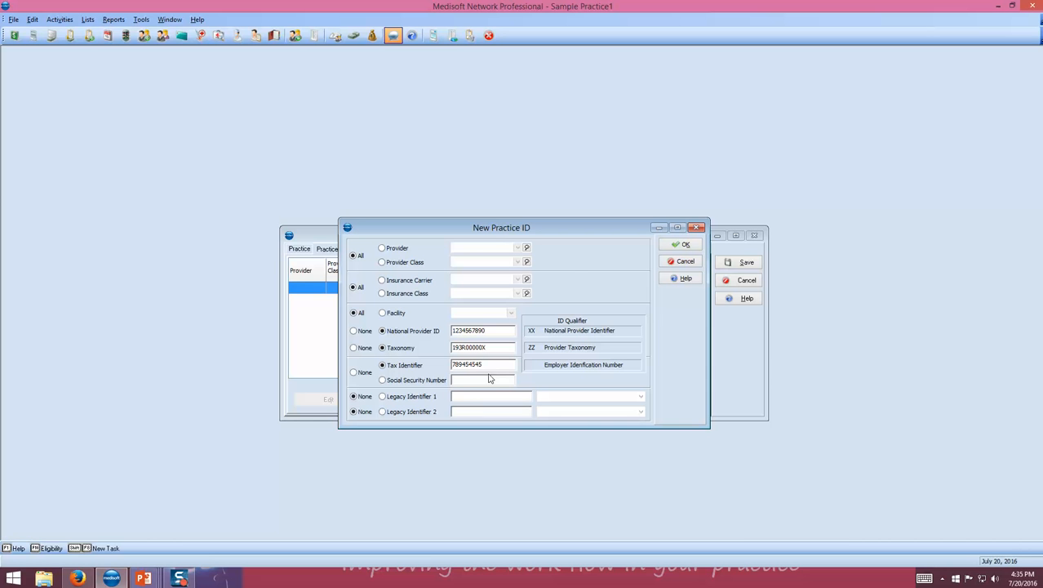
click(672, 246)
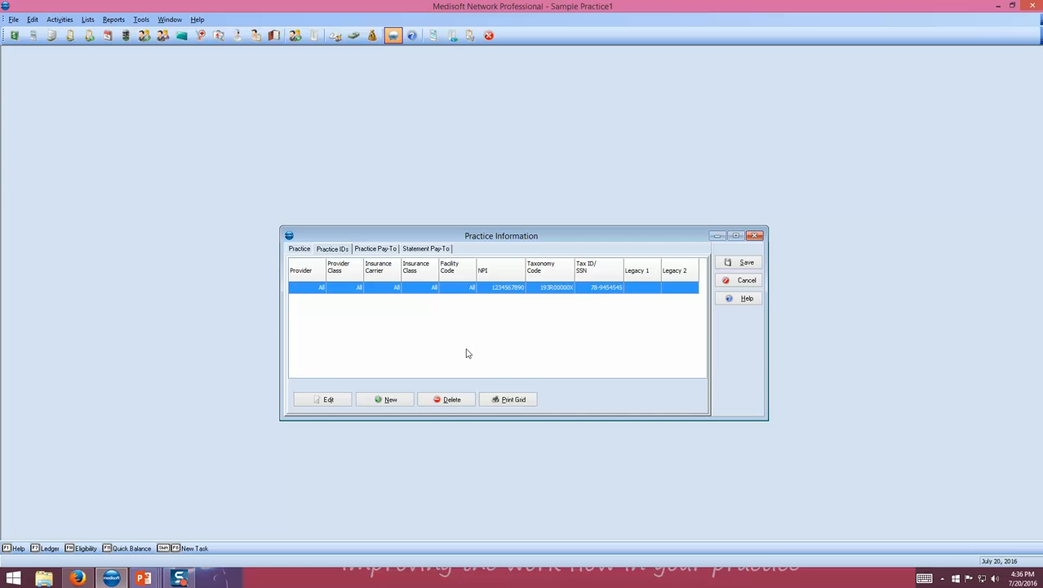
Show the Practice Pay-To page of the practice information form.
click(371, 250)
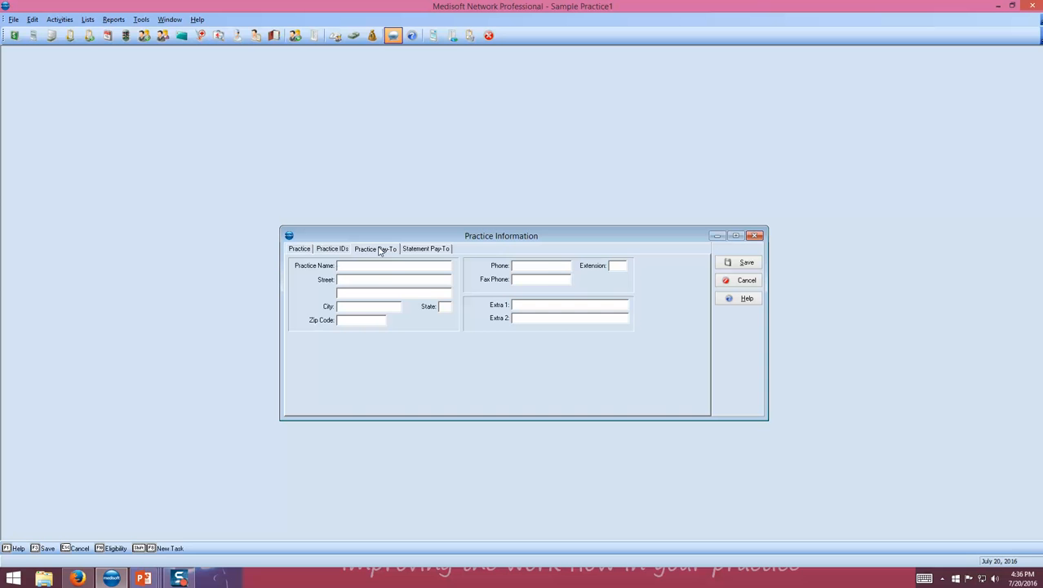
Review the main Practice page and save the Sample Practice1 record.
click(309, 249)
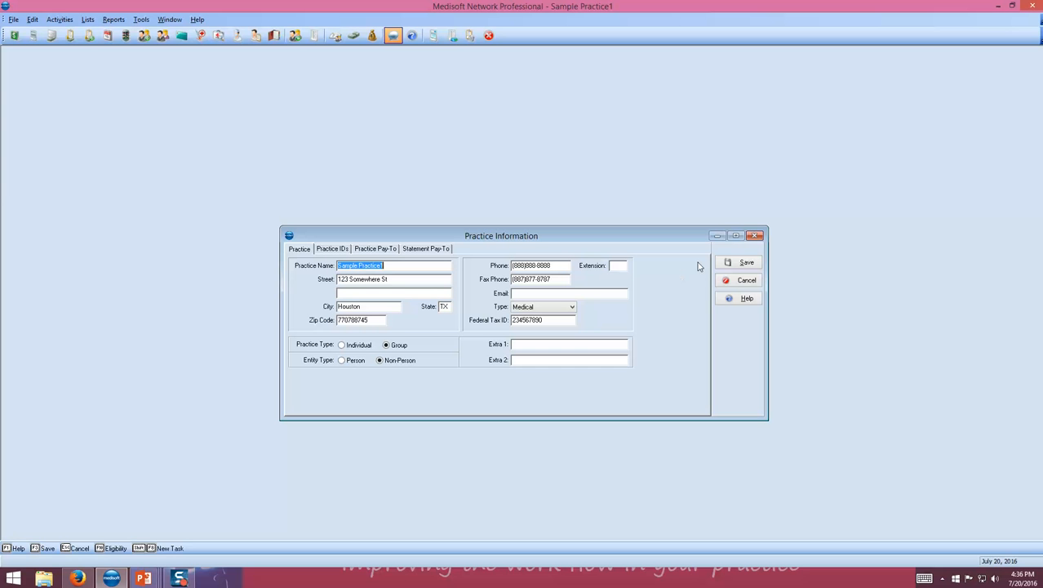
click(737, 263)
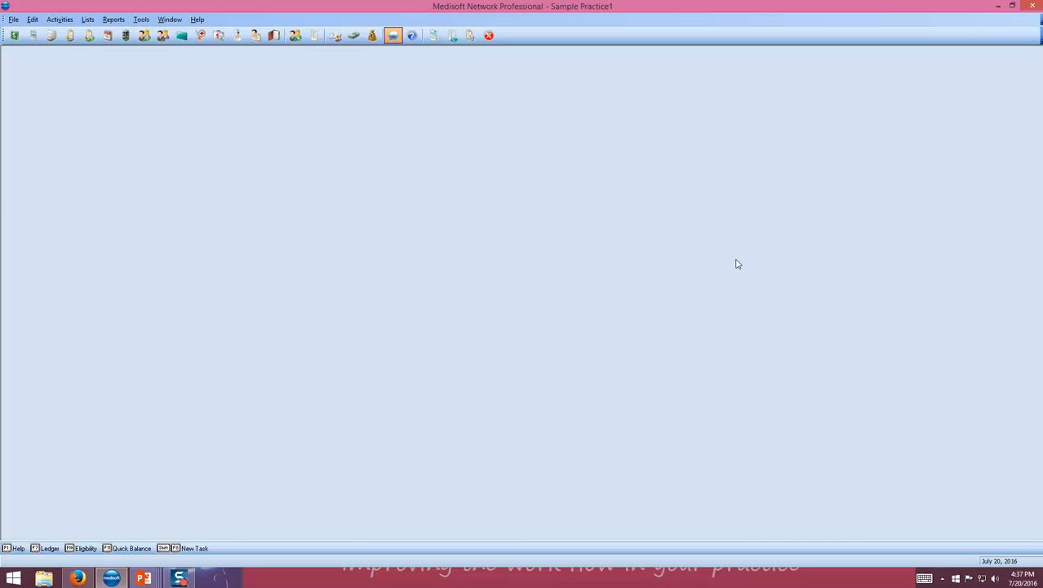
Switch to the PowerPoint slide show and advance to the THANK YOU slide.
key(alt+Tab)
key(alt+Tab)
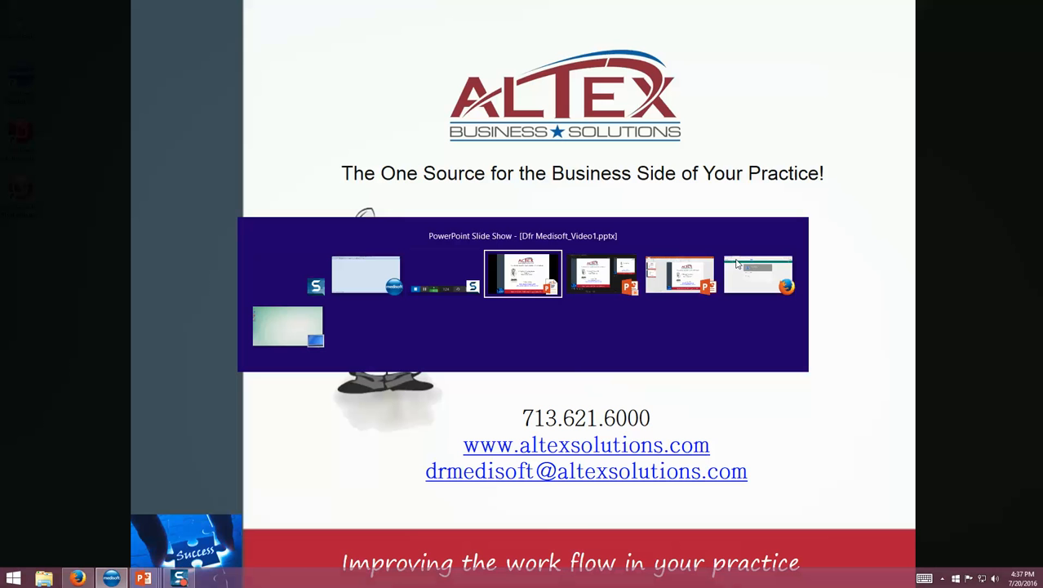
key(alt+Tab)
key(alt+Tab)
key(alt+Tab)
key(alt+Tab)
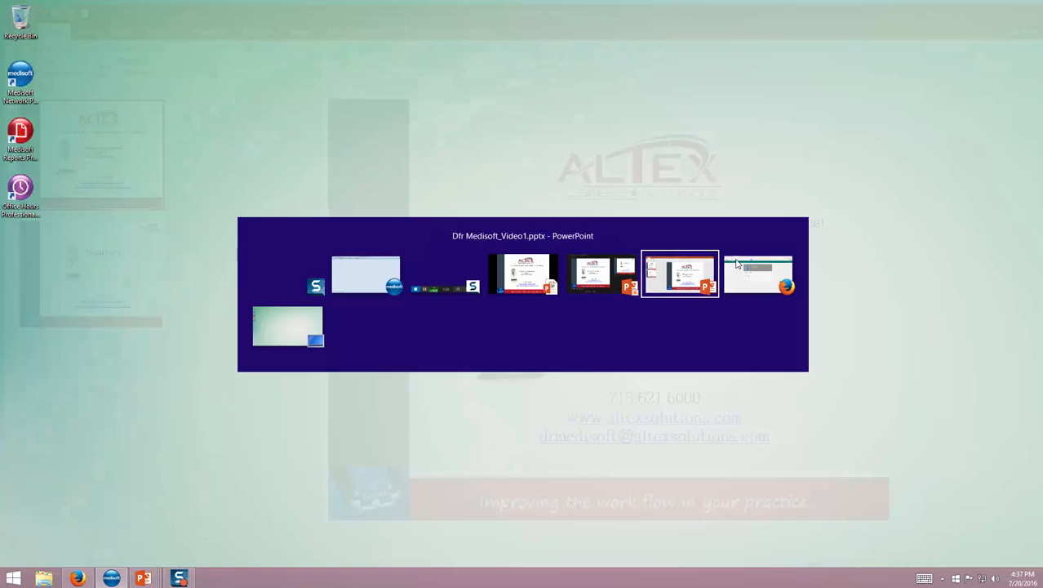
key(alt+Tab)
key(alt+Tab)
key(alt+Tab)
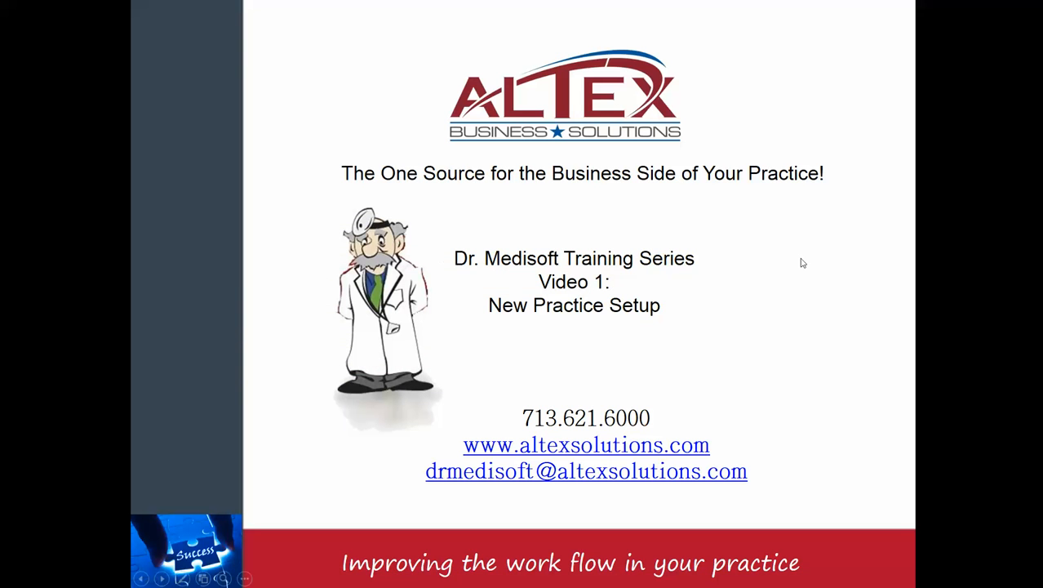
click(772, 302)
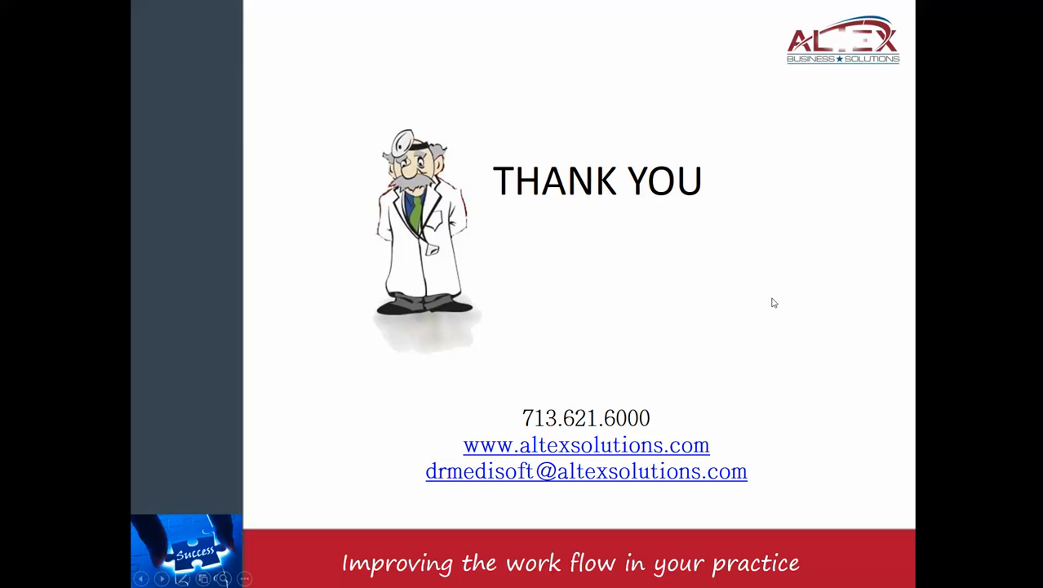